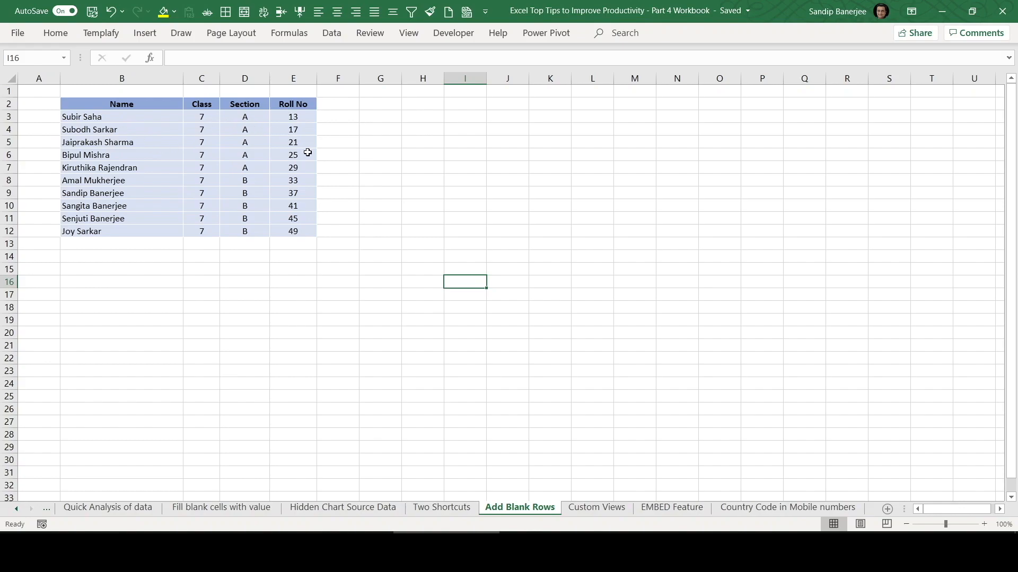
pyautogui.click(136, 129)
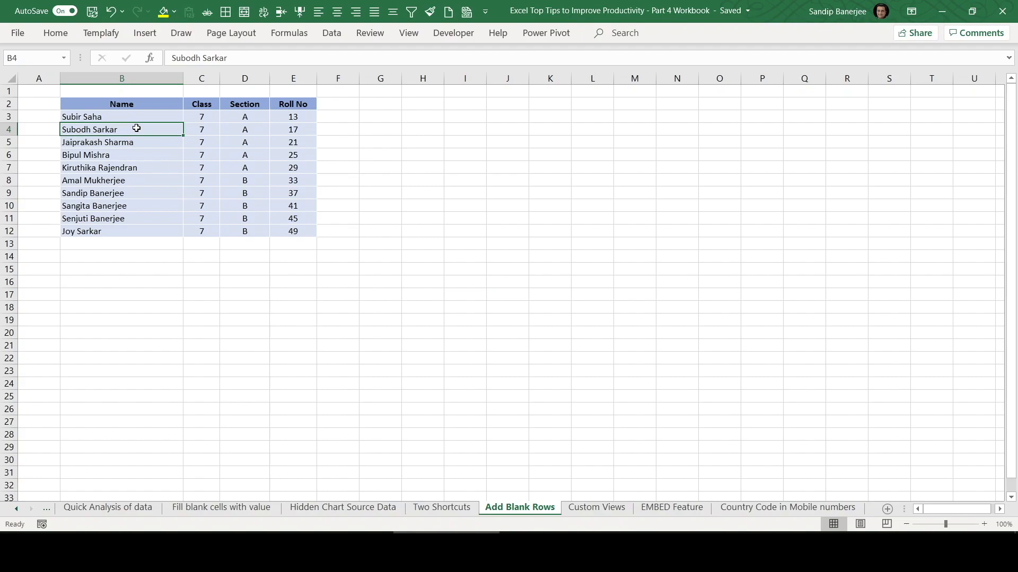
pyautogui.click(130, 143)
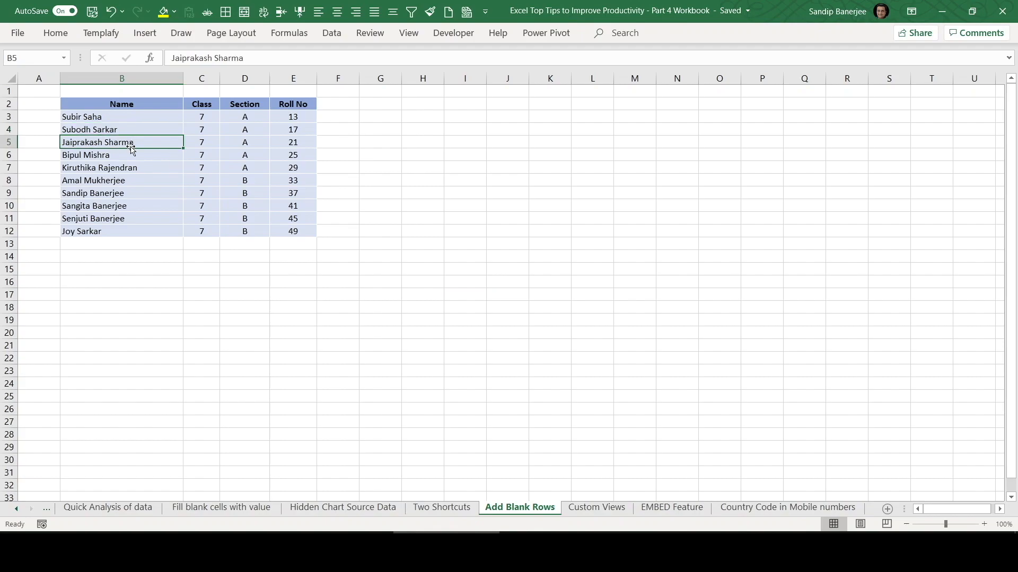
pyautogui.click(126, 154)
pyautogui.click(125, 168)
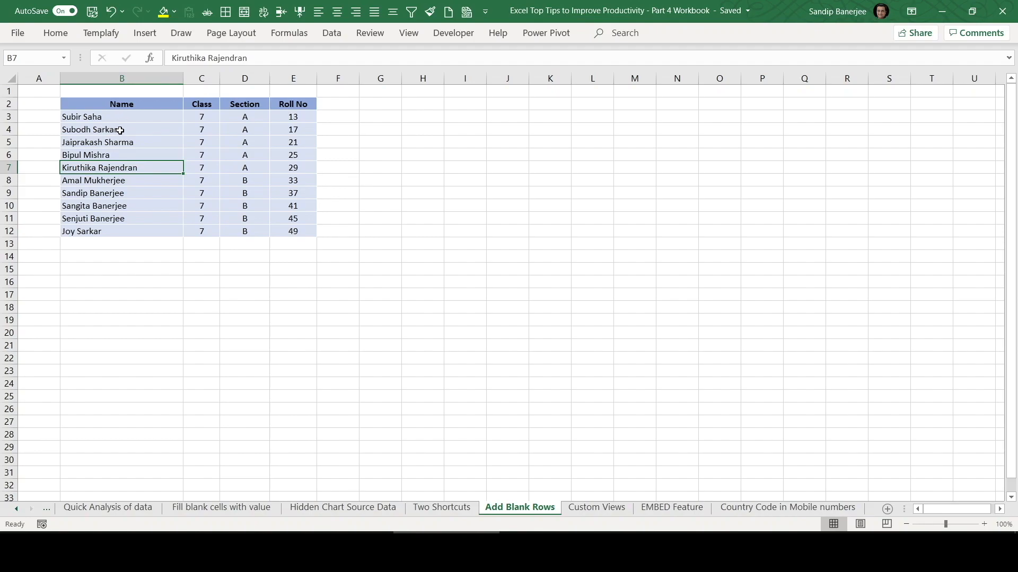
# Step: Try inserting a single blank sheet row above row 4 of the student table, and undo the insertion
pyautogui.click(157, 130)
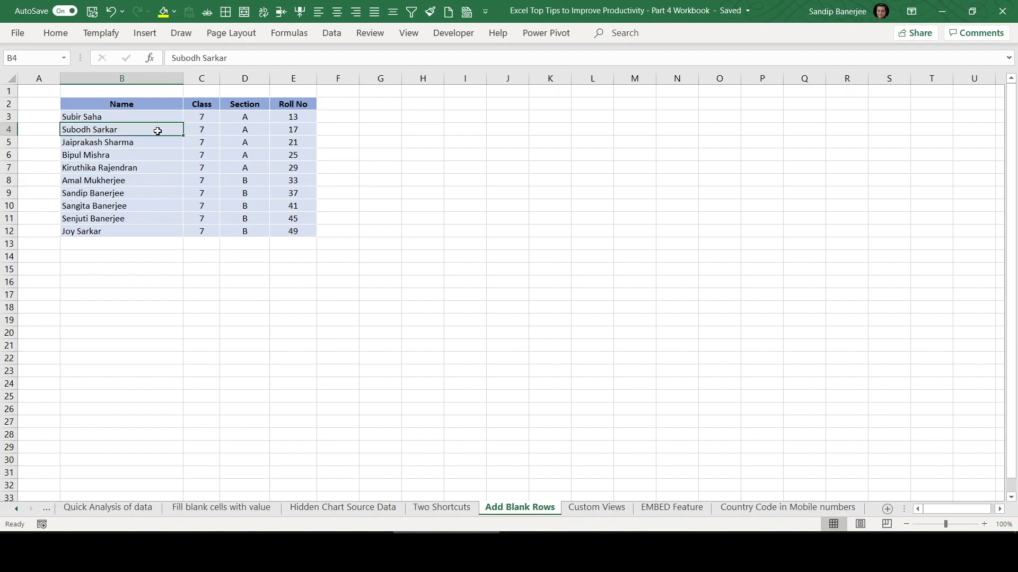
pyautogui.click(59, 33)
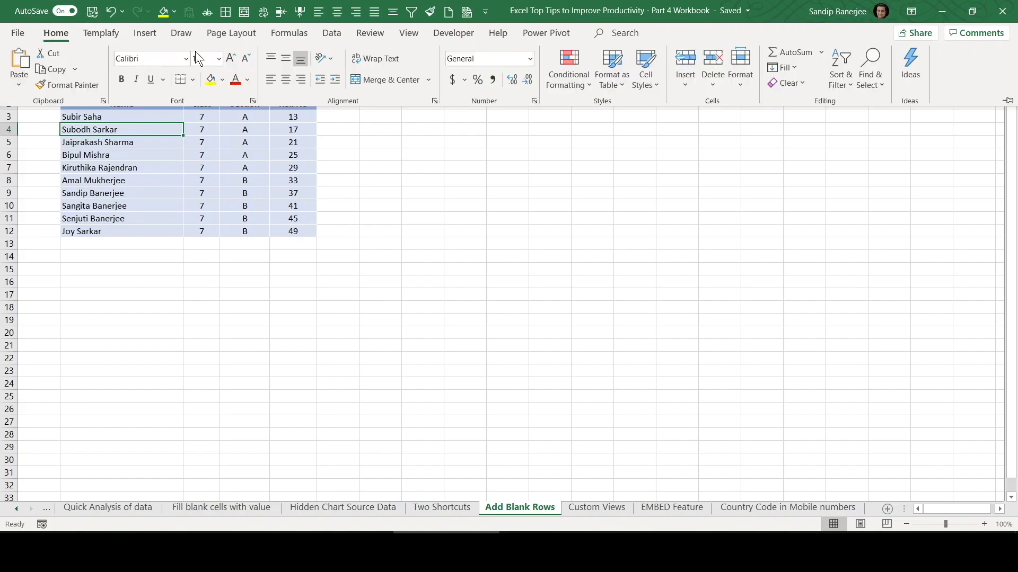
pyautogui.click(685, 85)
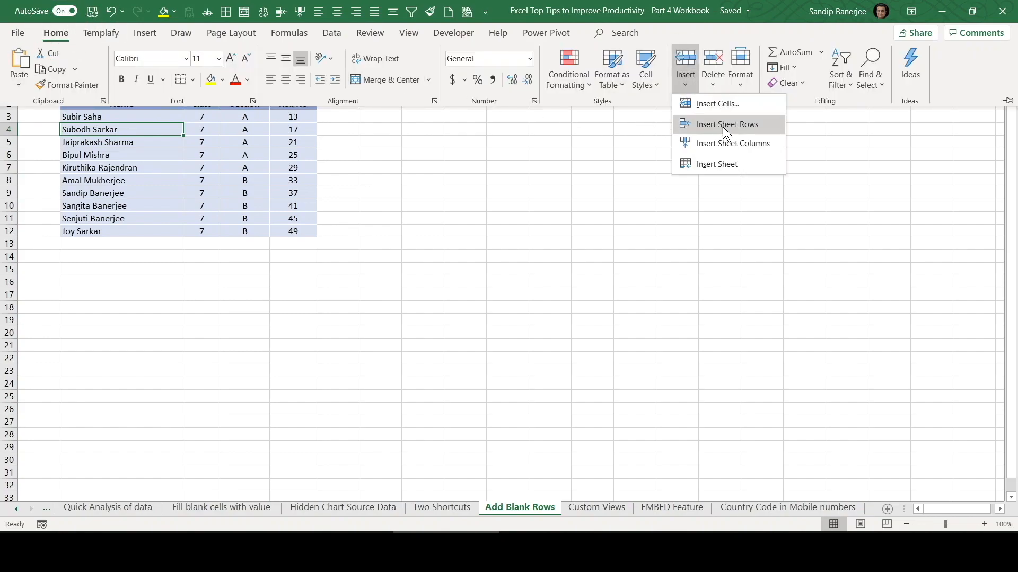
pyautogui.click(771, 123)
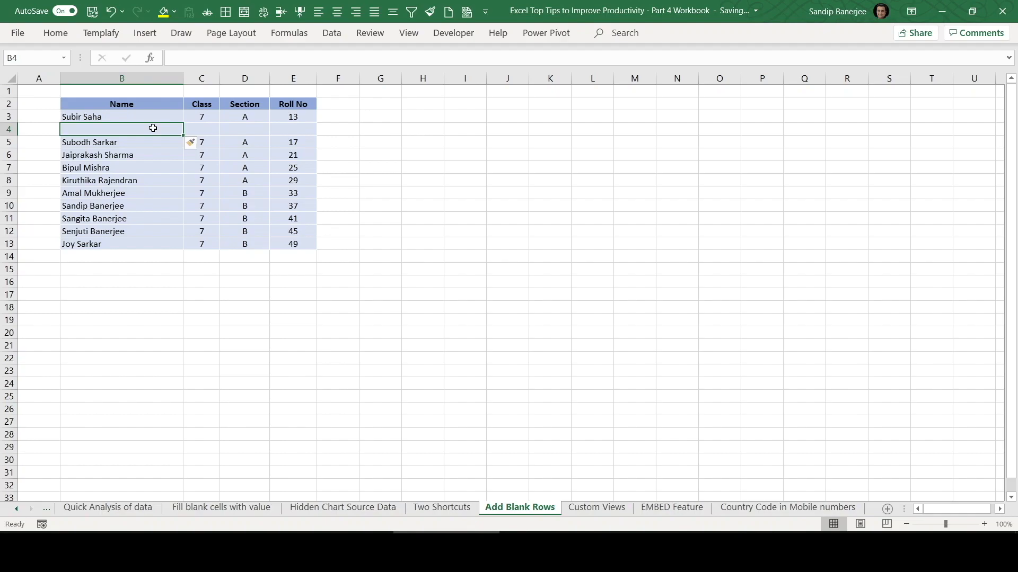
pyautogui.hotkey('ctrl', 'z')
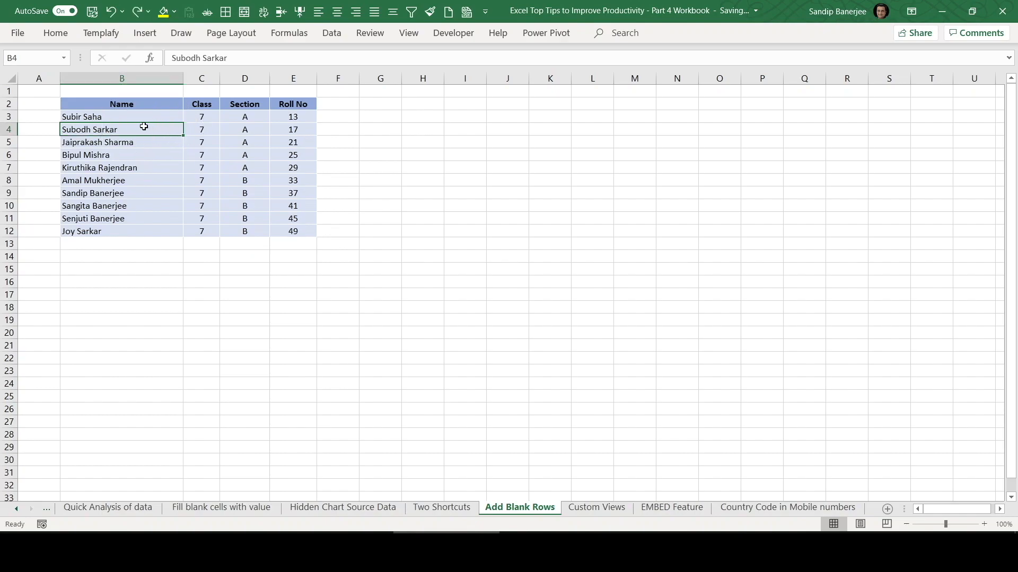
# Step: Number the student records in column A with a fill series from 1 to 10 in A3:A12
pyautogui.click(44, 117)
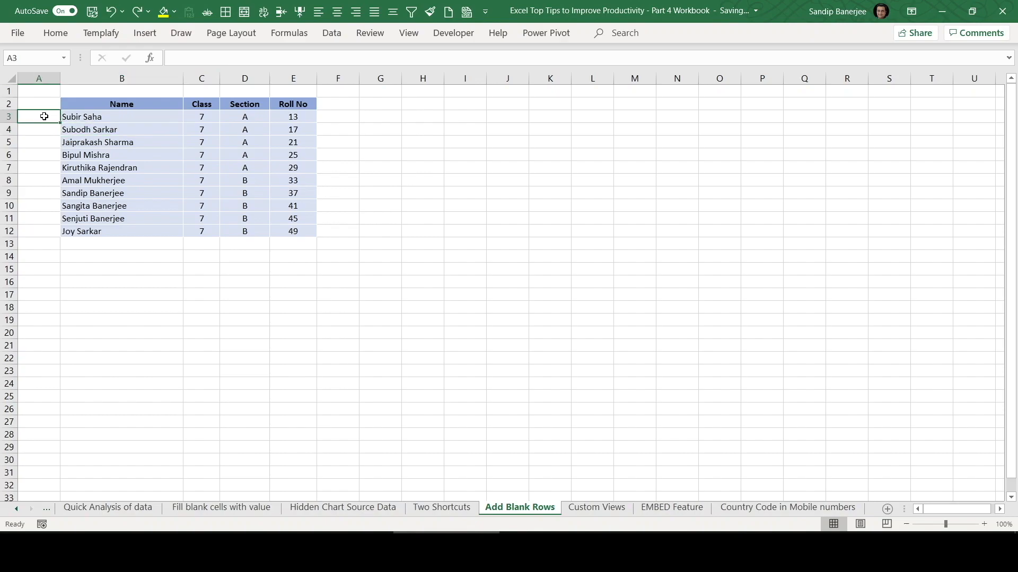
pyautogui.write('1')
pyautogui.press('Return')
pyautogui.write('2')
pyautogui.hotkey('ctrl', 'Return')
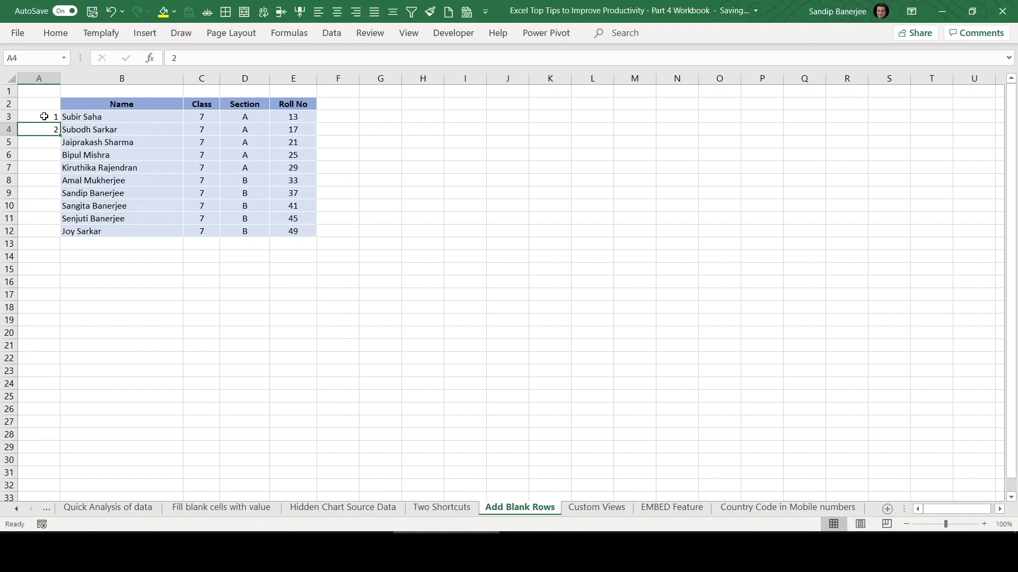
pyautogui.moveTo(44, 116); pyautogui.dragTo(53, 234)
pyautogui.click(64, 306)
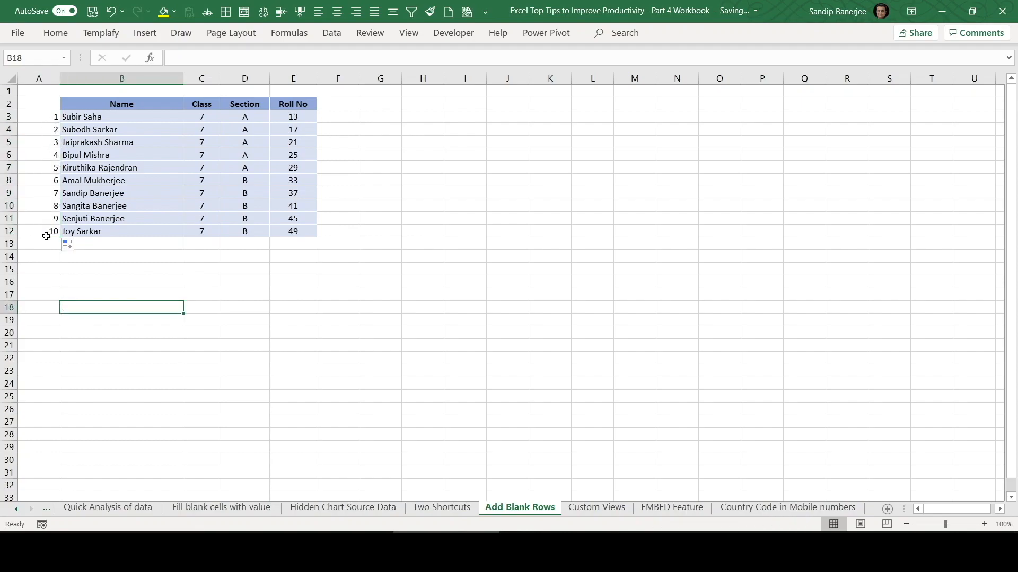
# Step: Copy the number series in A3:A12 and paste it directly below, starting at A13
pyautogui.moveTo(46, 118); pyautogui.dragTo(45, 233)
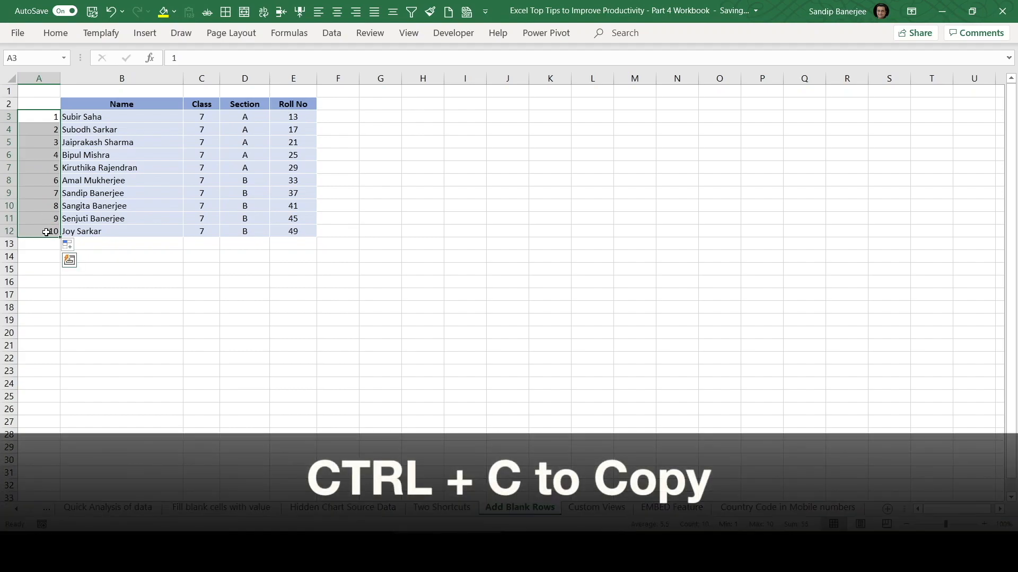
pyautogui.hotkey('ctrl', 'c')
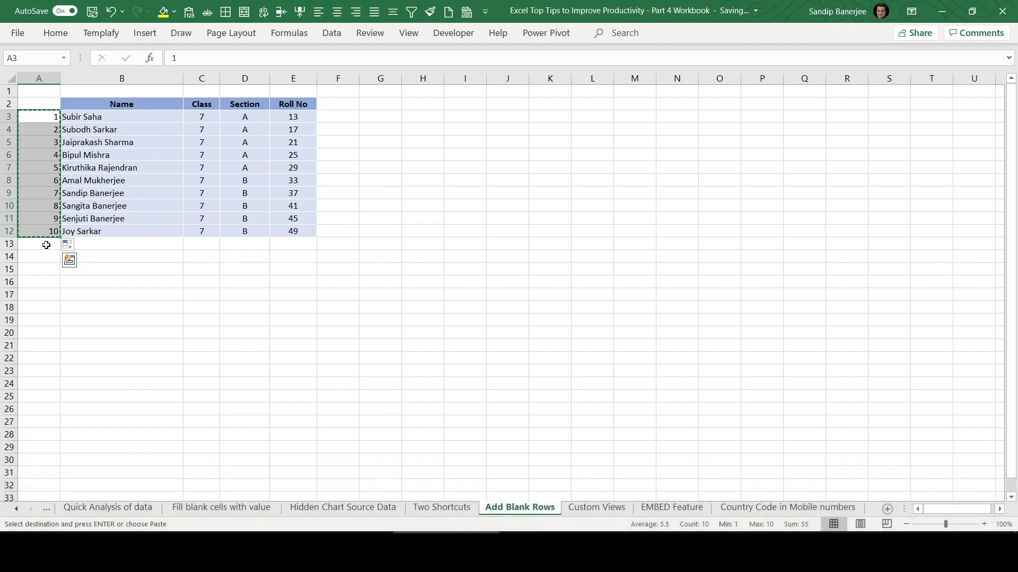
pyautogui.click(46, 245)
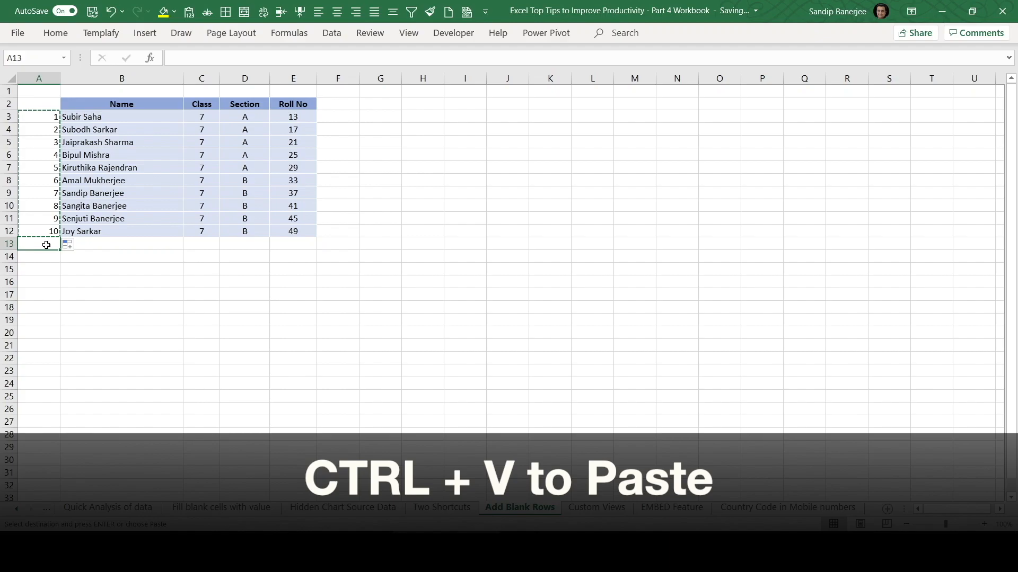
pyautogui.hotkey('ctrl', 'v')
pyautogui.click(125, 268)
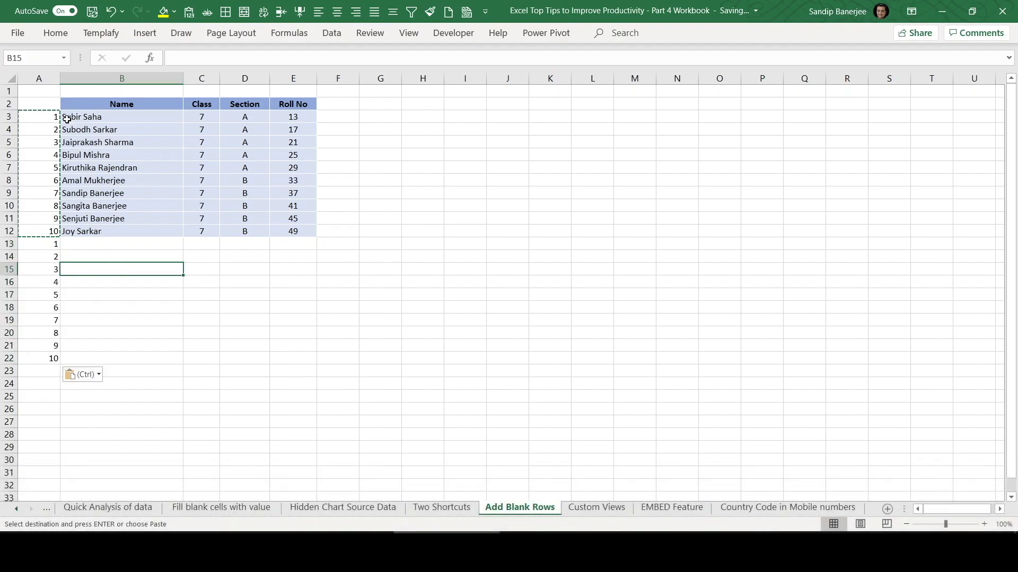
pyautogui.click(52, 101)
pyautogui.press('Escape')
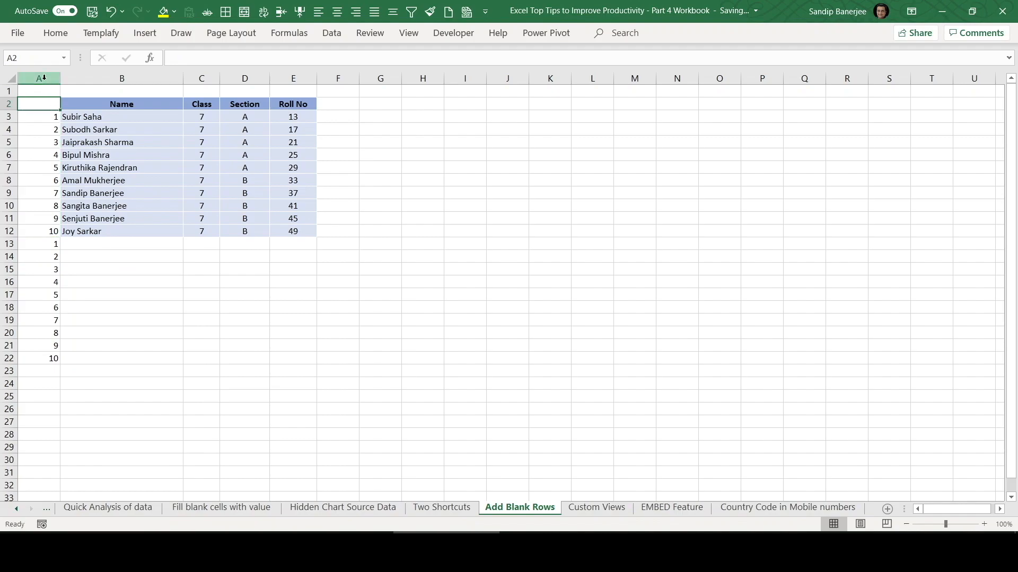
# Step: Sort the helper numbers in A3:A22 smallest to largest, expanding the selection to the adjacent student data
pyautogui.click(48, 117)
pyautogui.moveTo(48, 117); pyautogui.dragTo(49, 359)
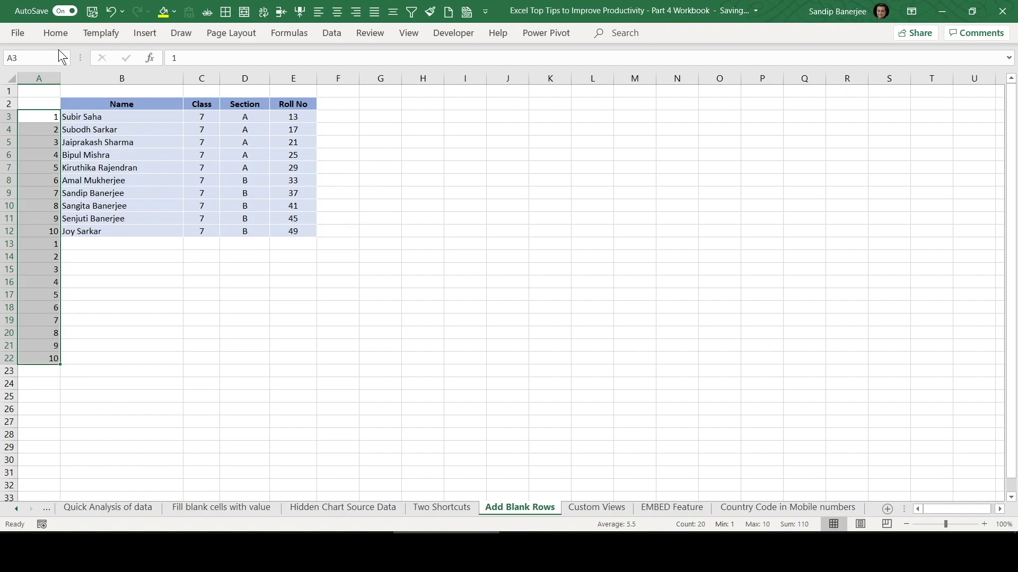
pyautogui.doubleClick(59, 35)
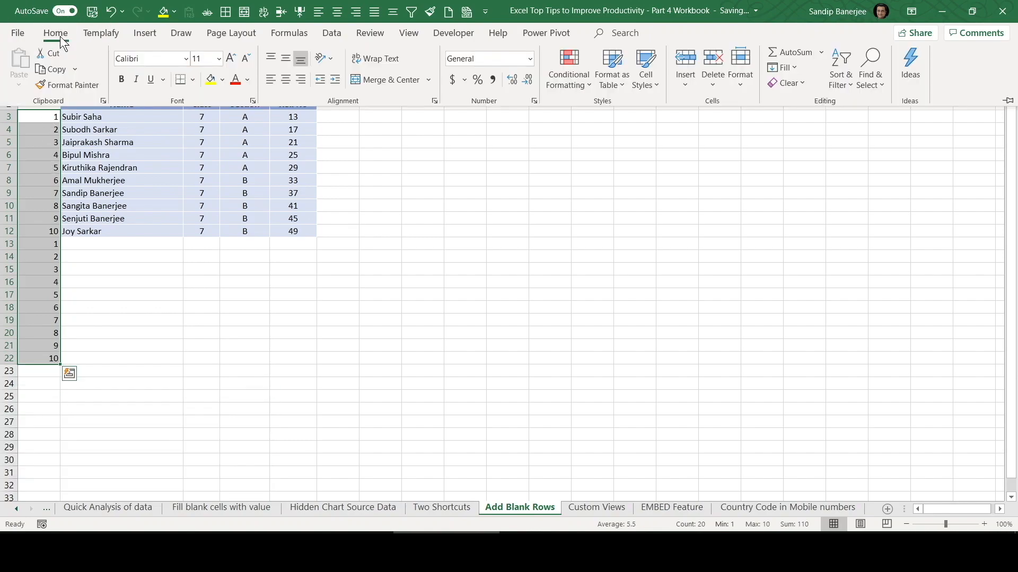
pyautogui.click(853, 85)
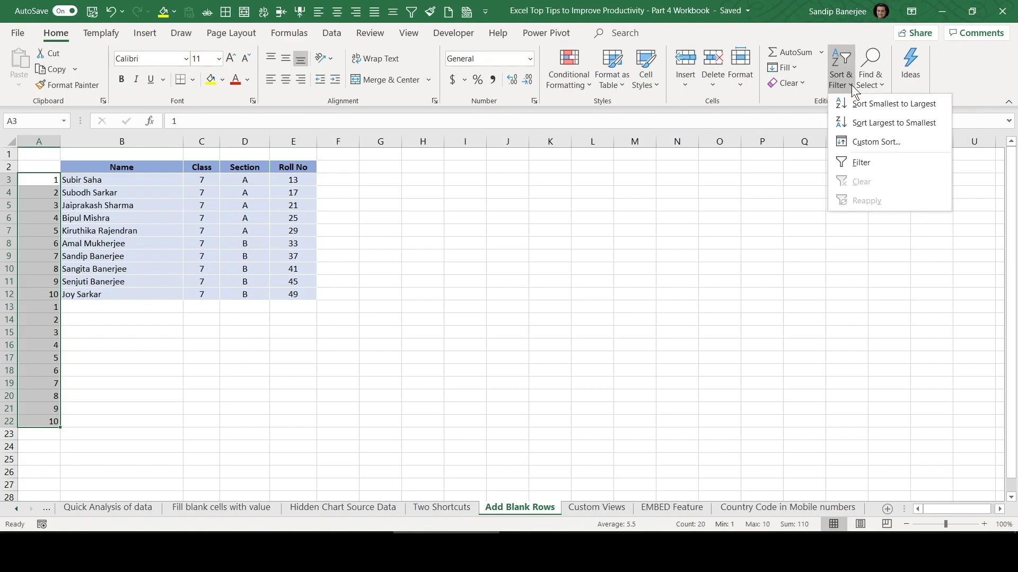
pyautogui.click(884, 104)
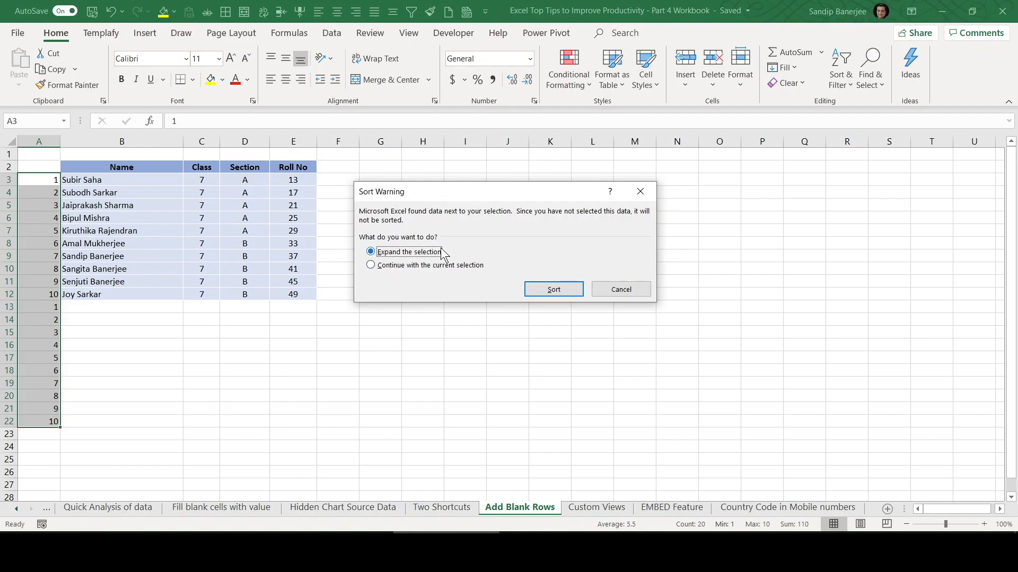
pyautogui.click(539, 288)
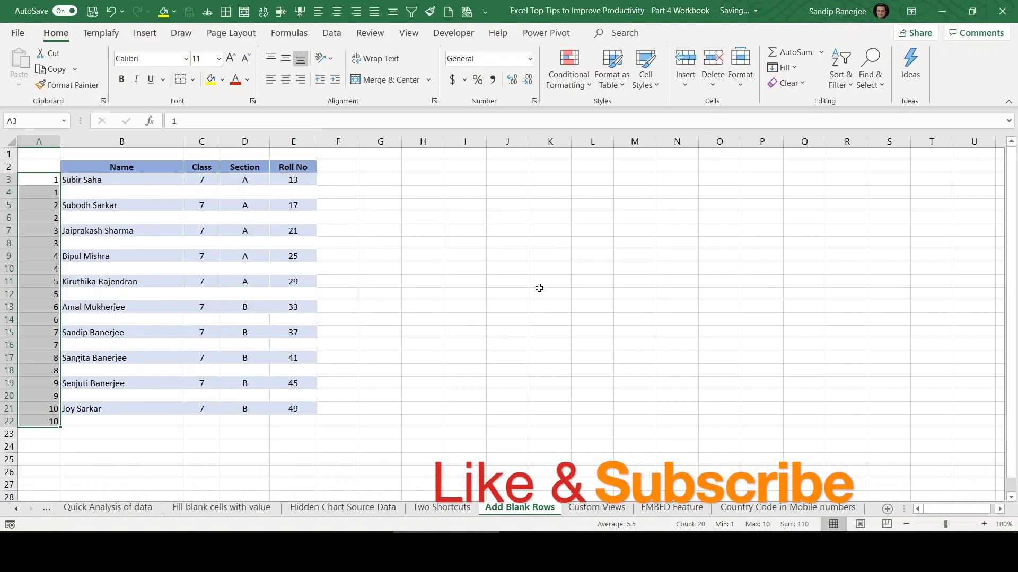
pyautogui.click(539, 289)
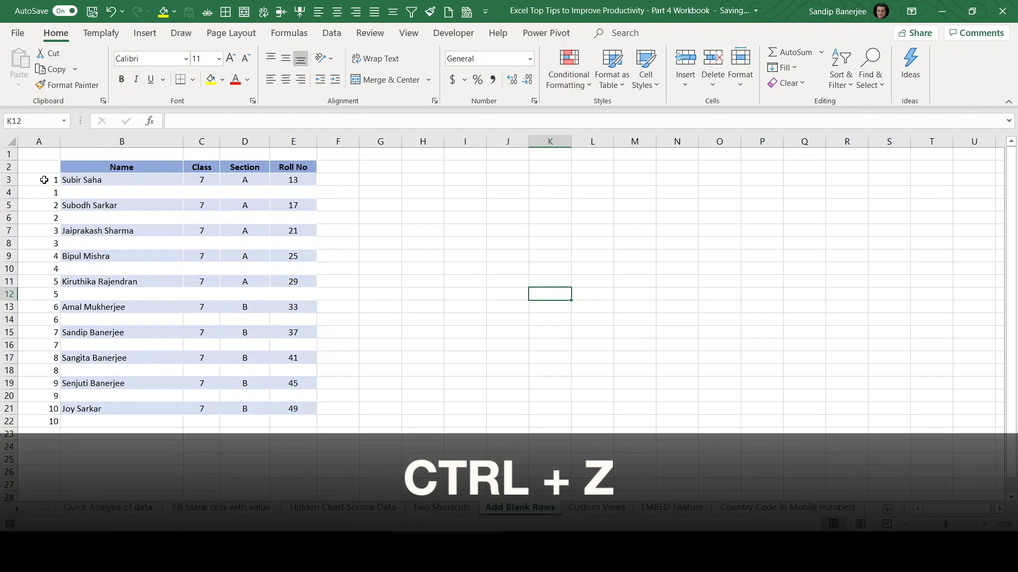
# Step: Undo the sort of the helper numbers and student records
pyautogui.hotkey('ctrl', 'z')
pyautogui.hotkey('ctrl', 'z')
pyautogui.moveTo(45, 180); pyautogui.dragTo(47, 294)
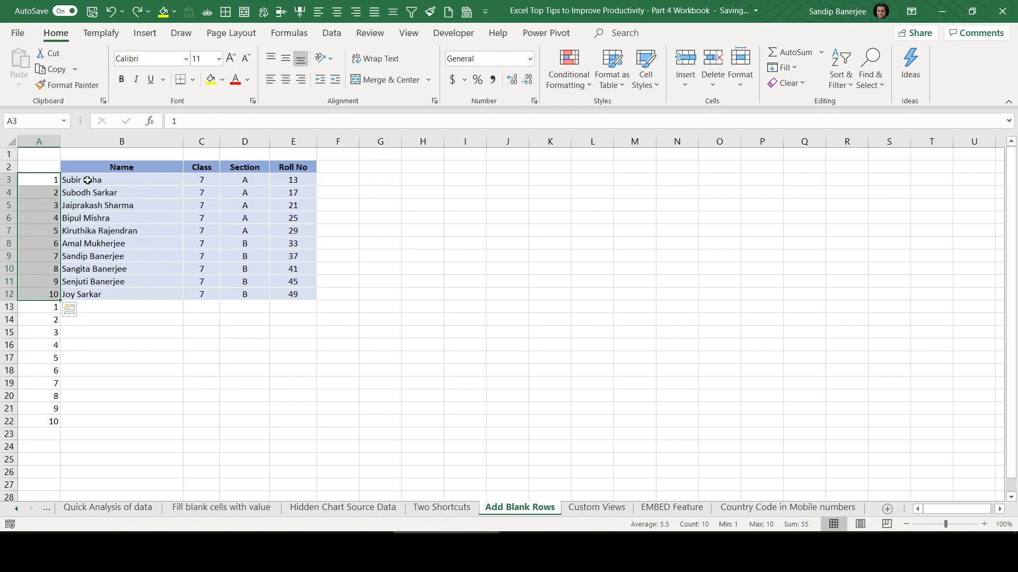
pyautogui.moveTo(50, 308); pyautogui.dragTo(53, 422)
pyautogui.click(104, 309)
# Step: Sort A3:A22 from smallest to largest with the selection expanded, interleaving a blank row after each student record
pyautogui.moveTo(46, 181); pyautogui.dragTo(34, 422)
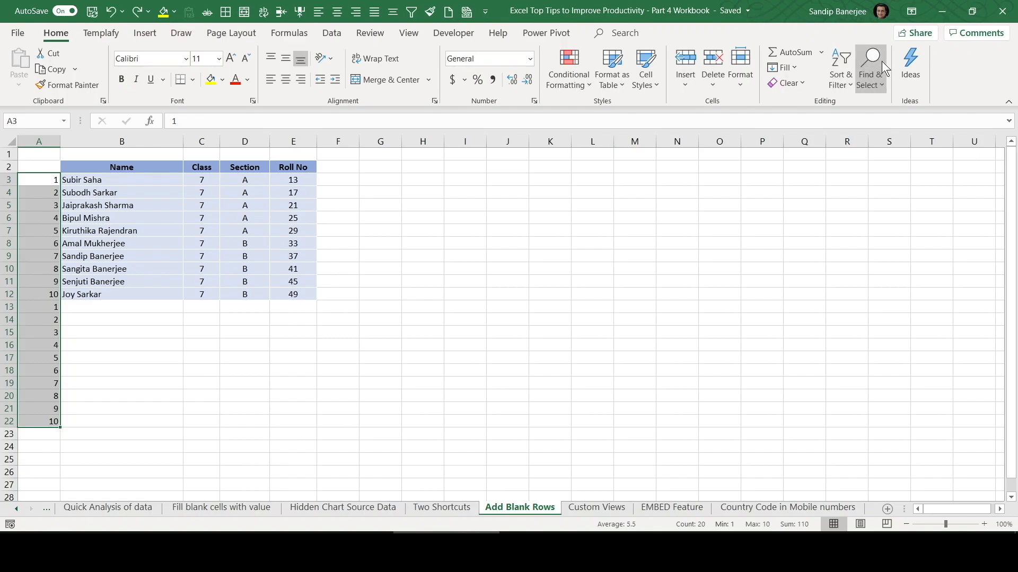
pyautogui.click(850, 88)
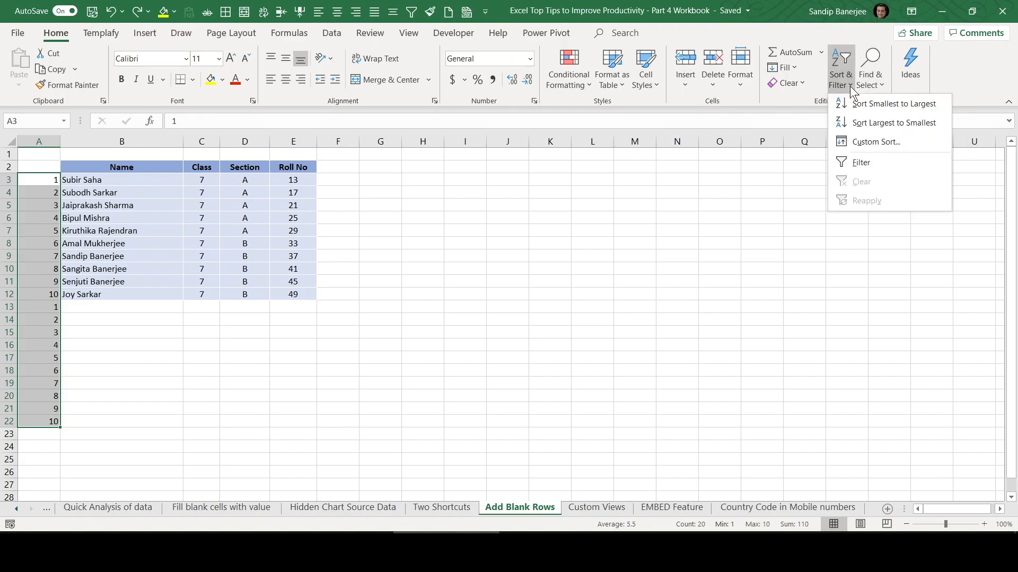
pyautogui.click(909, 108)
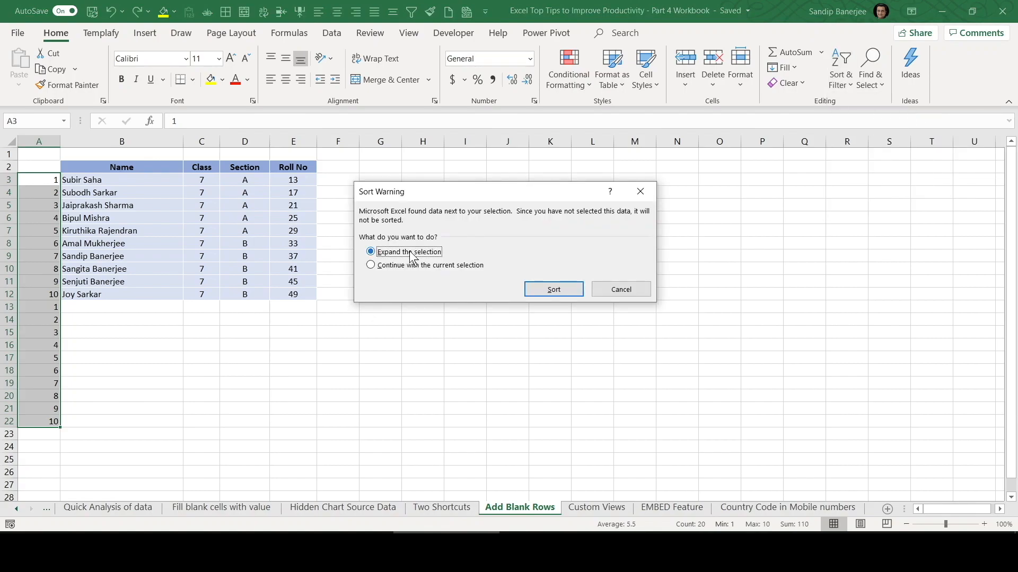
pyautogui.click(538, 290)
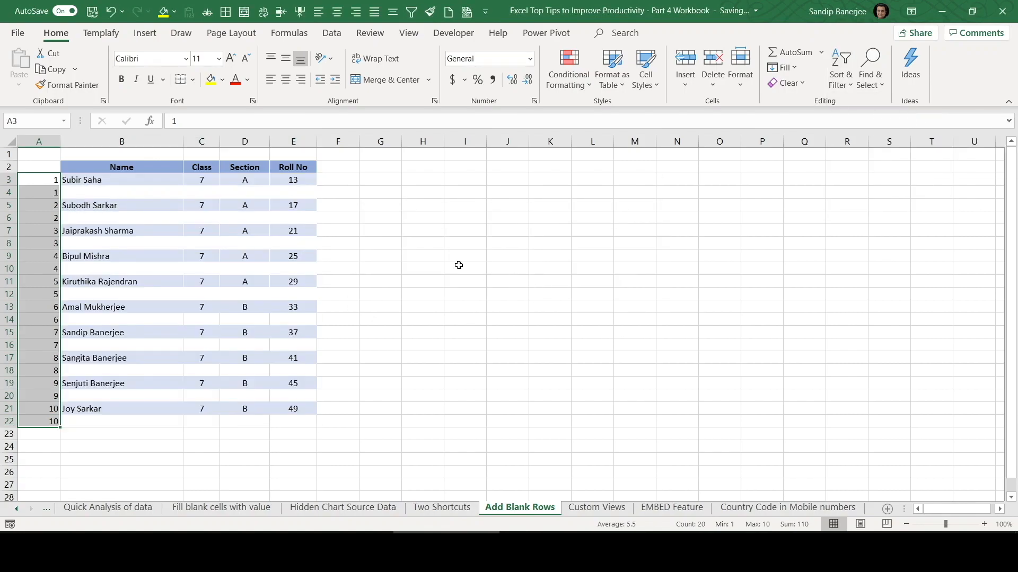
pyautogui.click(385, 227)
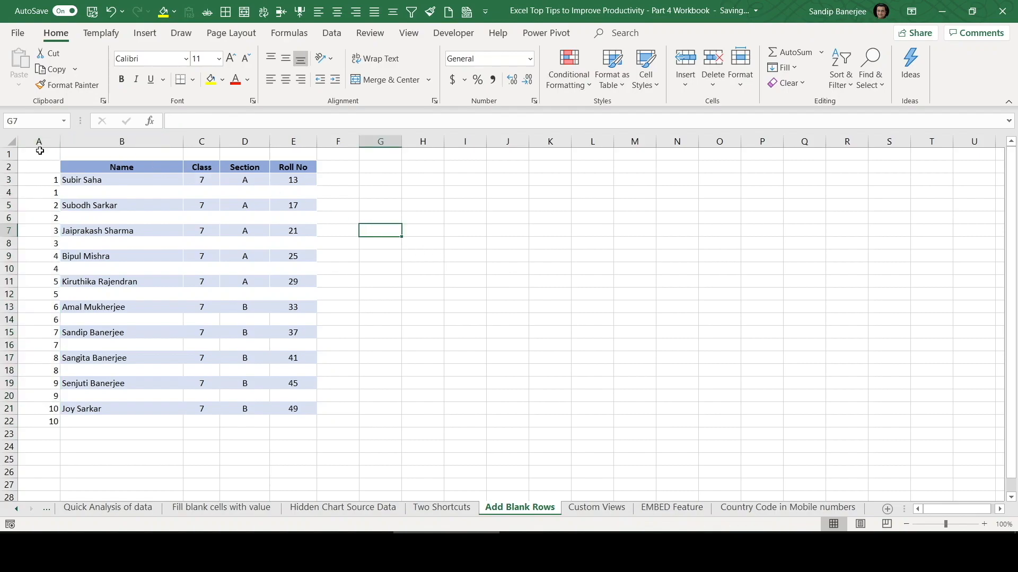
# Step: Delete the helper numbers from A2:A22 beside the student table
pyautogui.moveTo(43, 168); pyautogui.dragTo(64, 428)
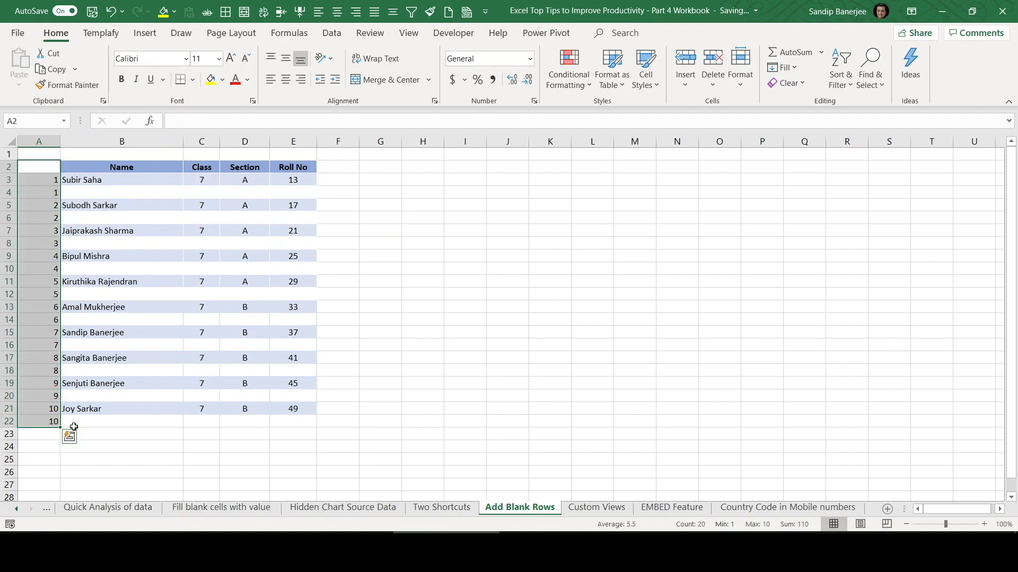
pyautogui.press('Delete')
pyautogui.click(488, 232)
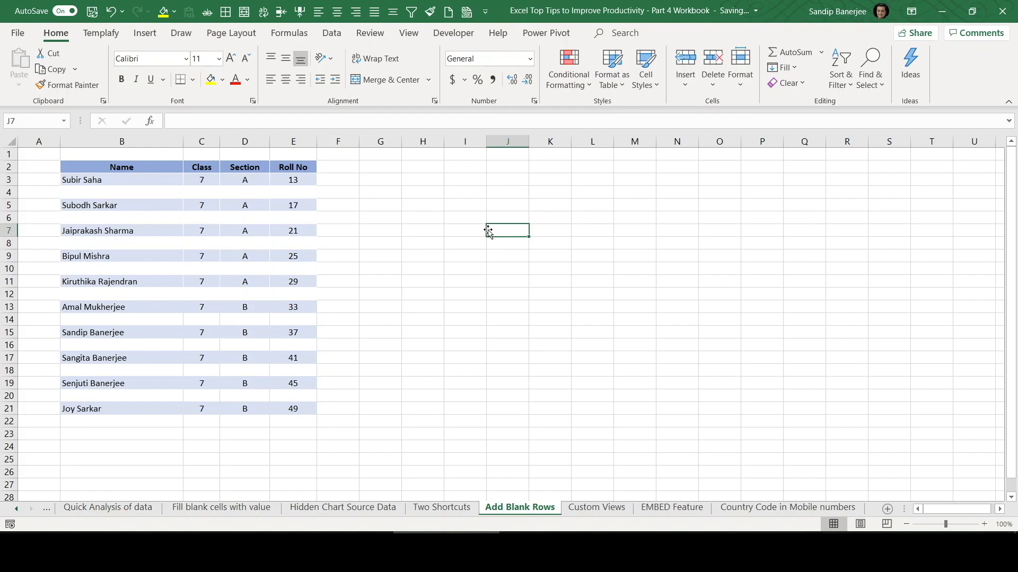